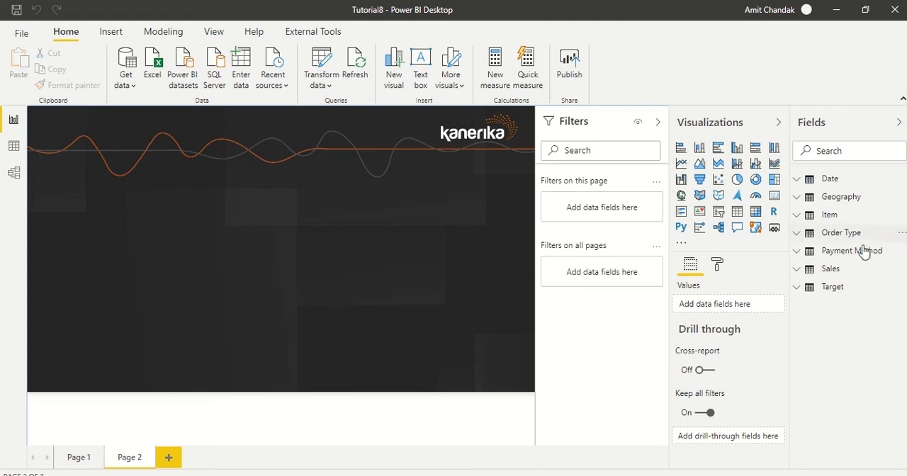
Examine the formula of the COGS calculated column in the Sales table
{"action": "left_click", "coordinate": [796, 269]}
{"action": "scroll", "coordinate": [814, 298], "scroll_direction": "down", "scroll_amount": 3}
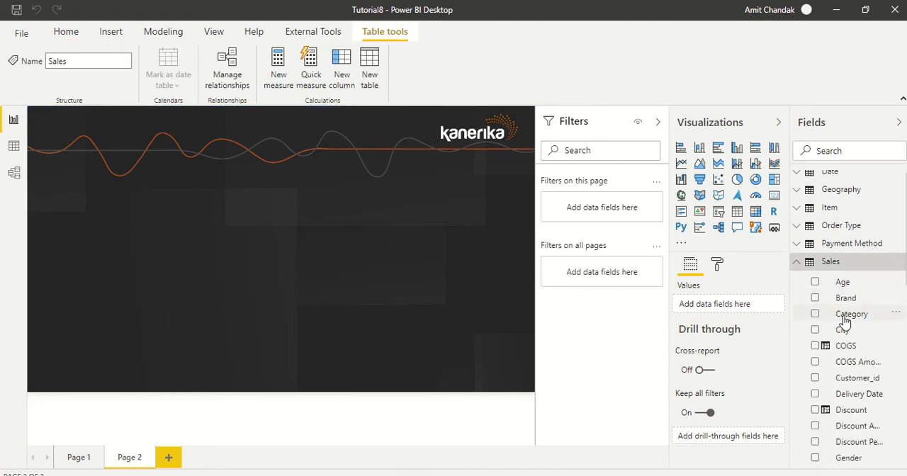
{"action": "left_click", "coordinate": [847, 289]}
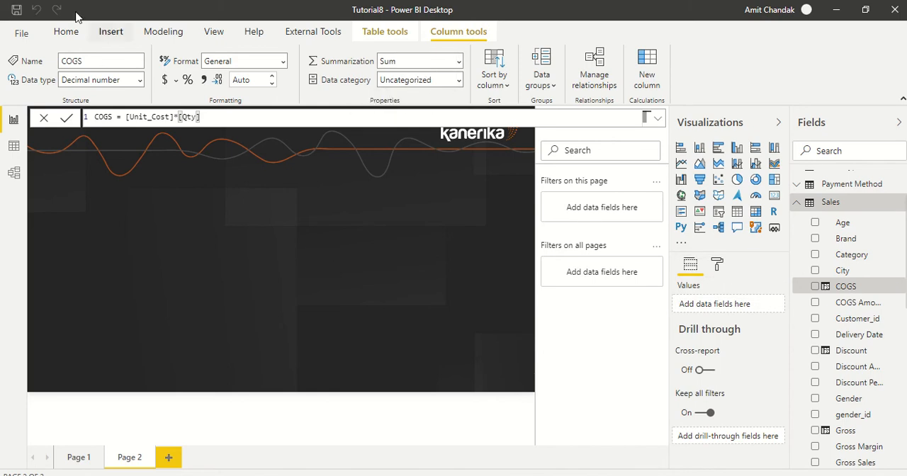
{"action": "left_click", "coordinate": [66, 36]}
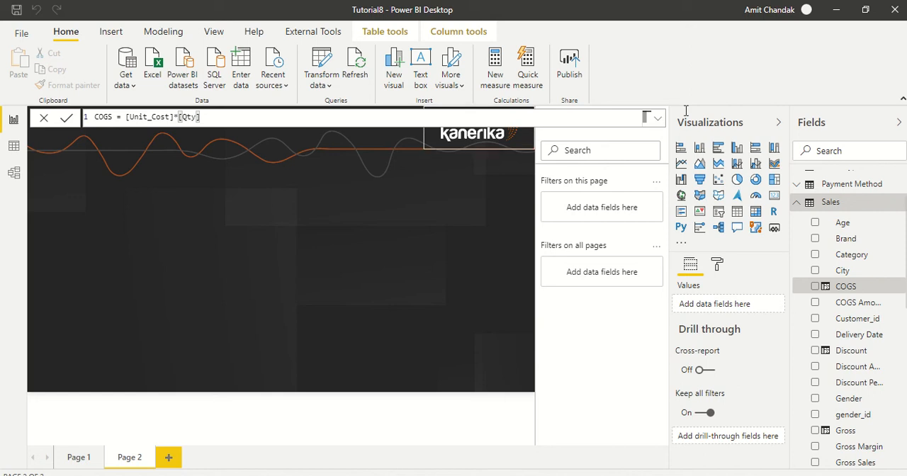
{"action": "scroll", "coordinate": [870, 257], "scroll_direction": "up", "scroll_amount": 2}
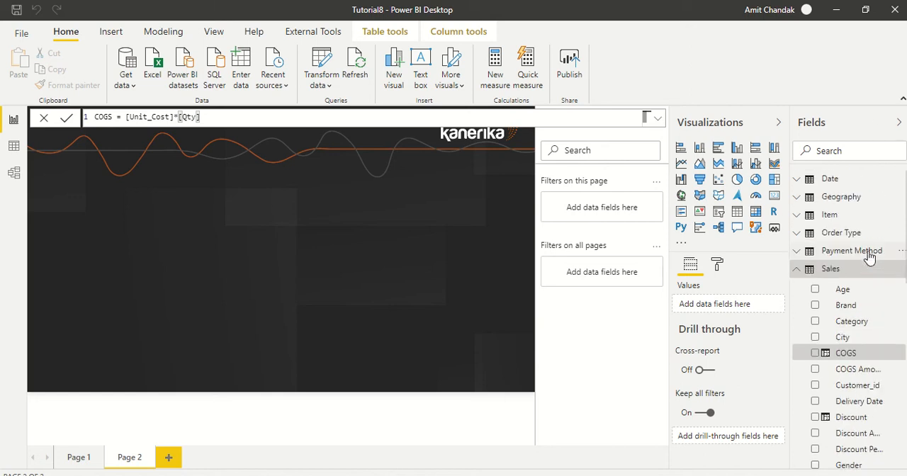
{"action": "left_click", "coordinate": [797, 271]}
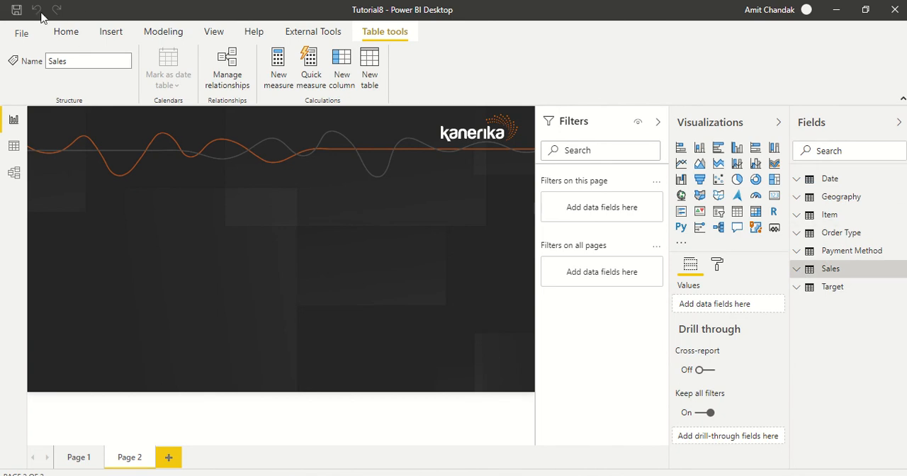
Create and load a manually entered table named Measure with the value A in the first row of Column1
{"action": "left_click", "coordinate": [68, 34]}
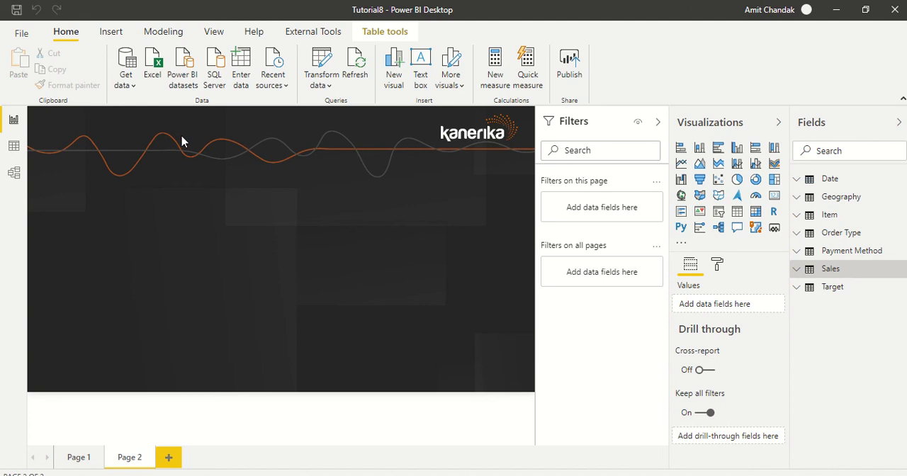
{"action": "left_click", "coordinate": [245, 73]}
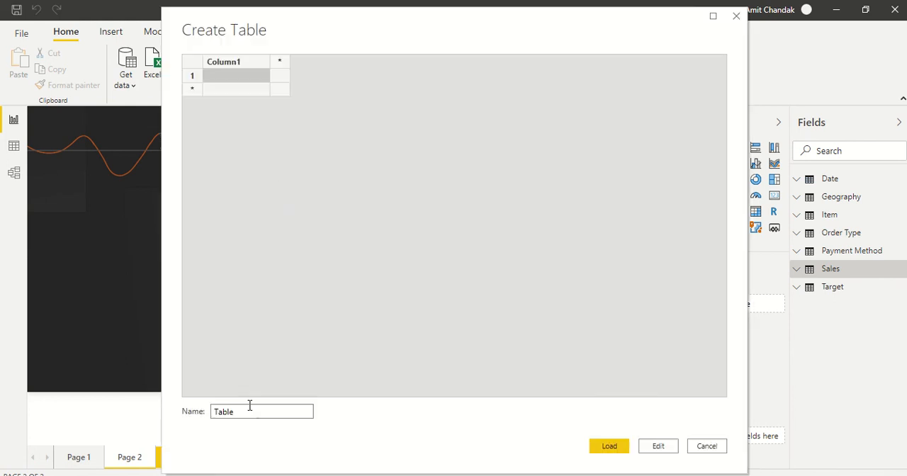
{"action": "double_click", "coordinate": [251, 410]}
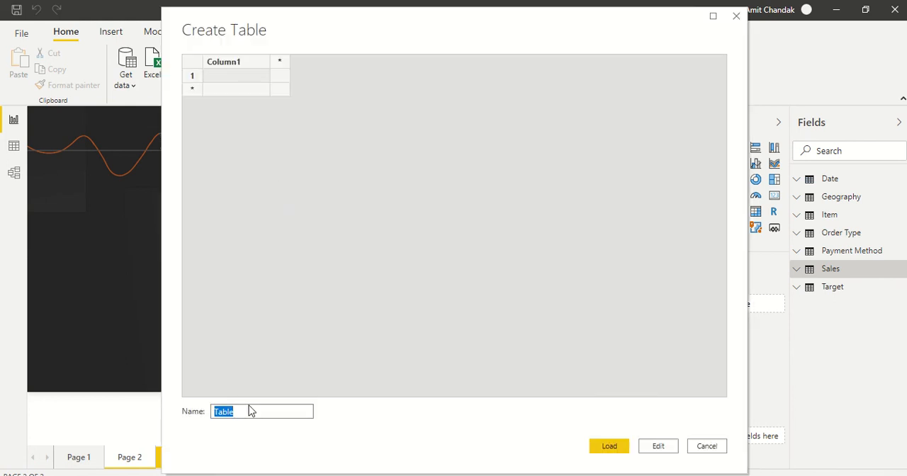
{"action": "type", "text": "Measure"}
{"action": "left_click", "coordinate": [251, 83]}
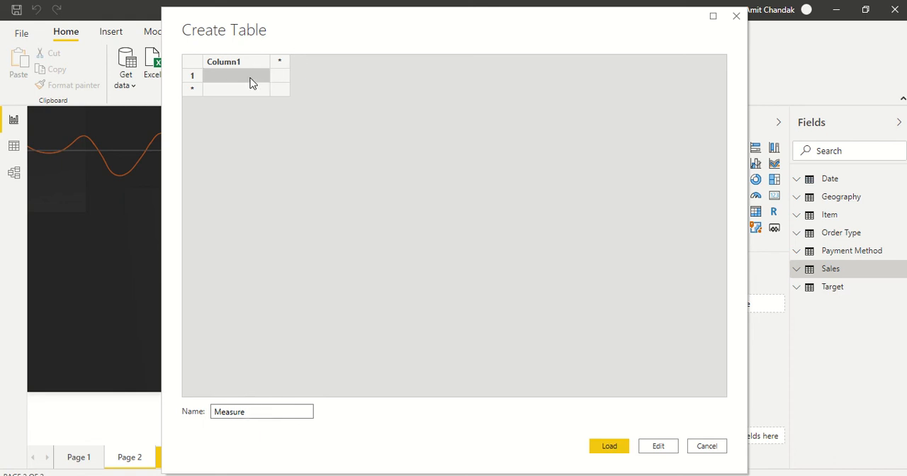
{"action": "type", "text": "A"}
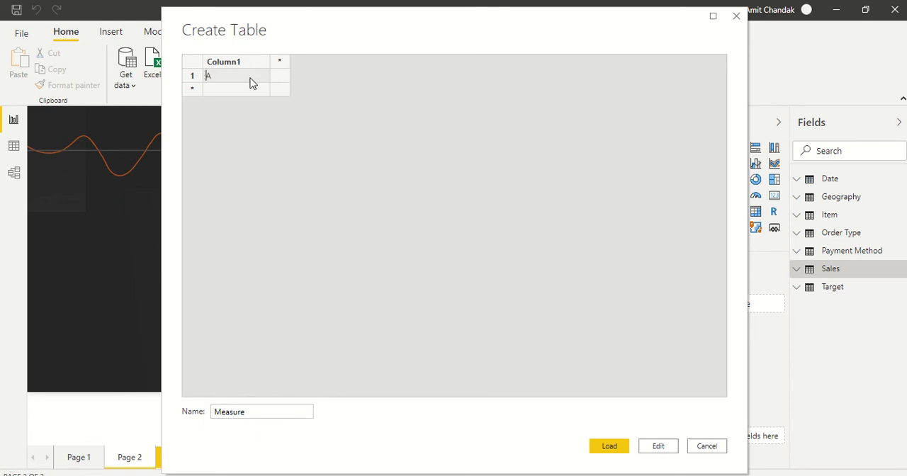
{"action": "left_click", "coordinate": [599, 446]}
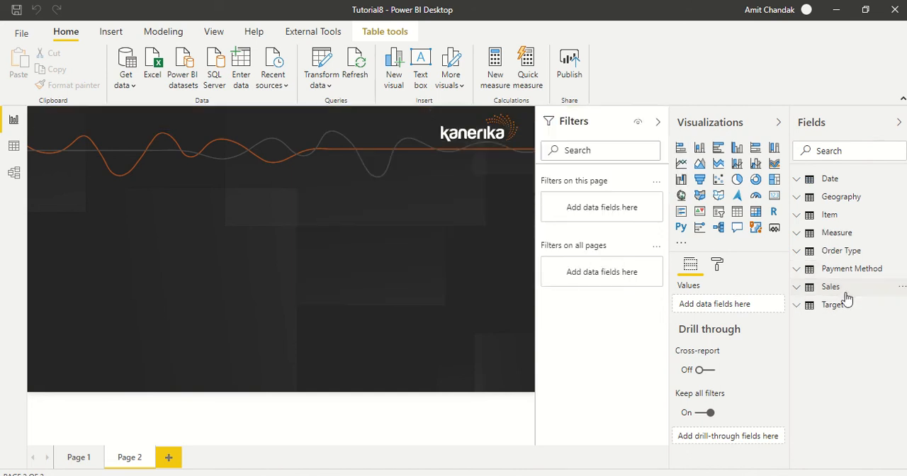
Create the measure Gross M = SUM(Sales[Gross]) in the Measure table
{"action": "left_click", "coordinate": [843, 238]}
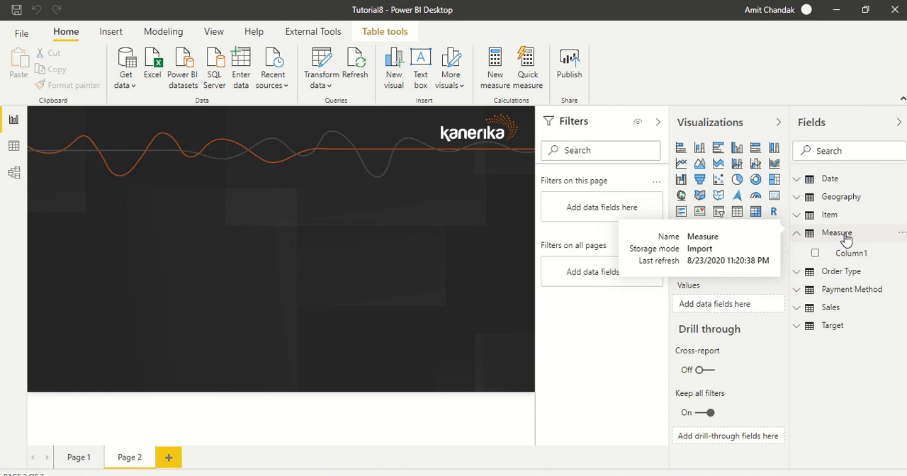
{"action": "left_click", "coordinate": [844, 237]}
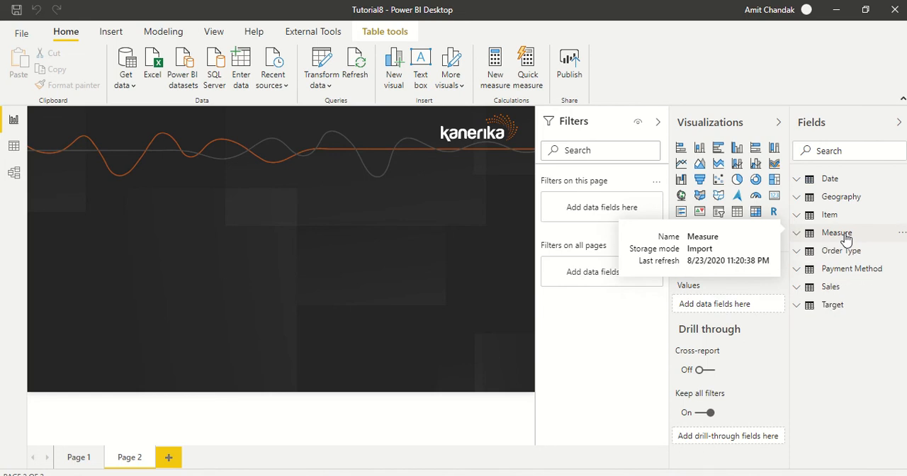
{"action": "left_click", "coordinate": [497, 77]}
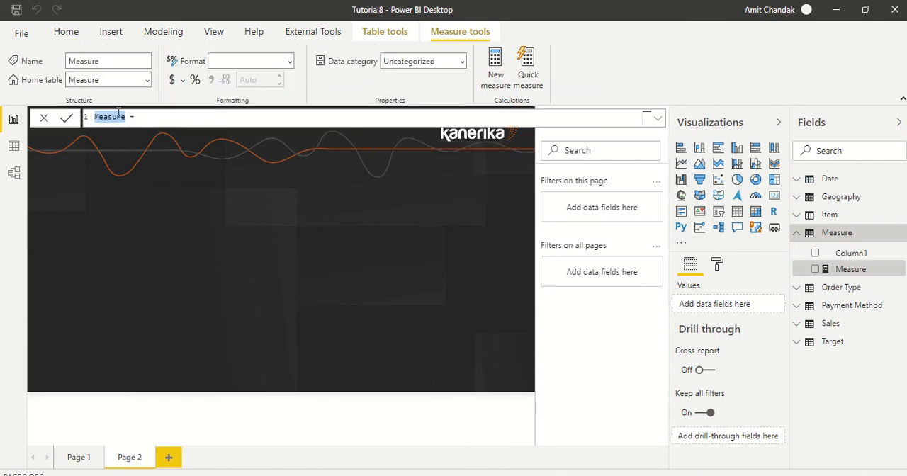
{"action": "type", "text": "Gross M =sum"}
{"action": "key", "text": "Tab"}
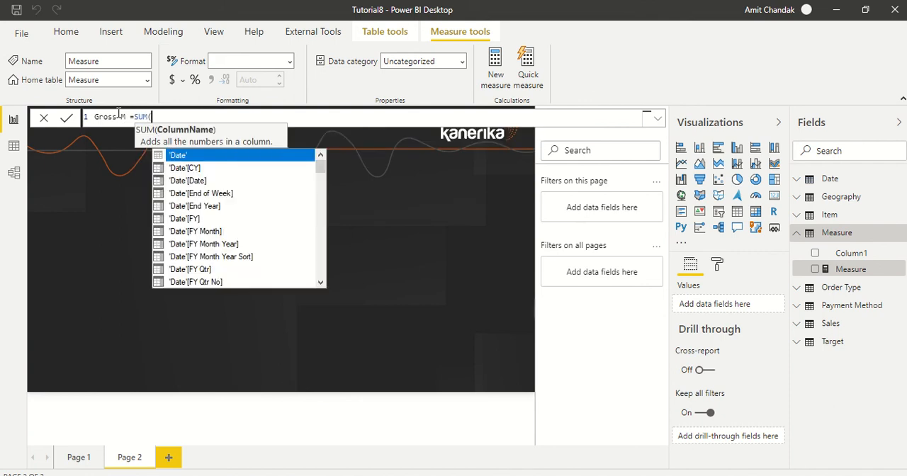
{"action": "type", "text": "gor"}
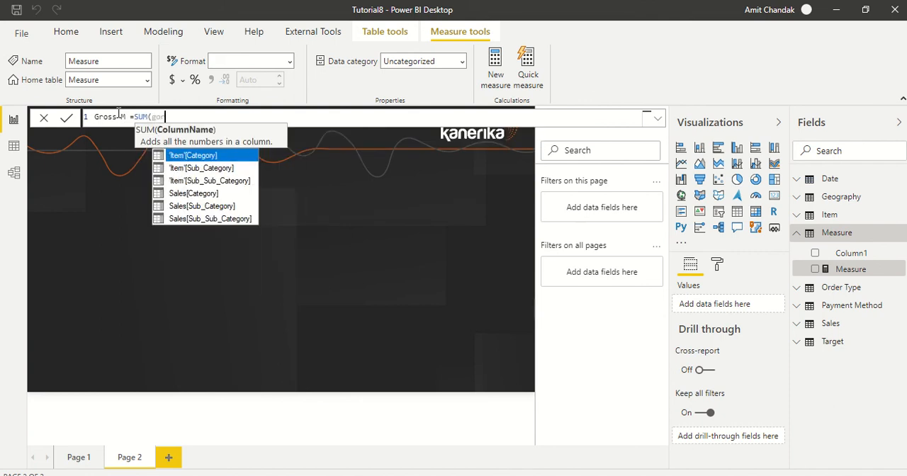
{"action": "key", "text": "BackSpace"}
{"action": "key", "text": "BackSpace"}
{"action": "key", "text": "BackSpace"}
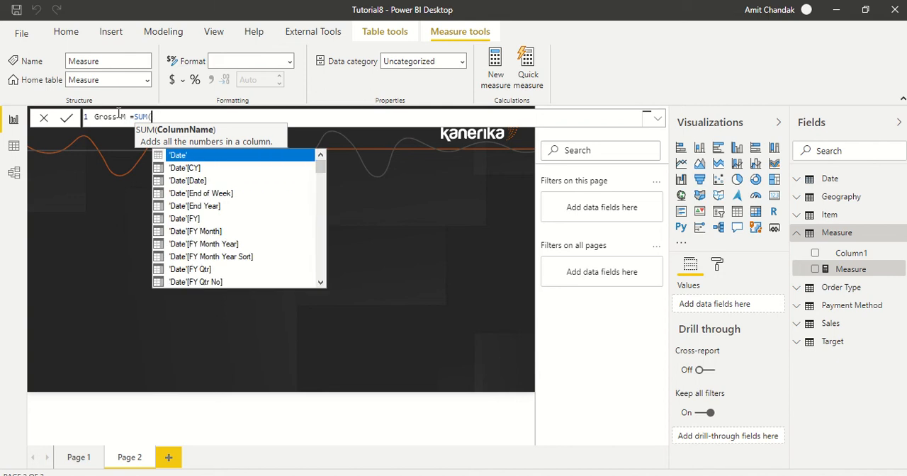
{"action": "type", "text": "gros"}
{"action": "key", "text": "Tab"}
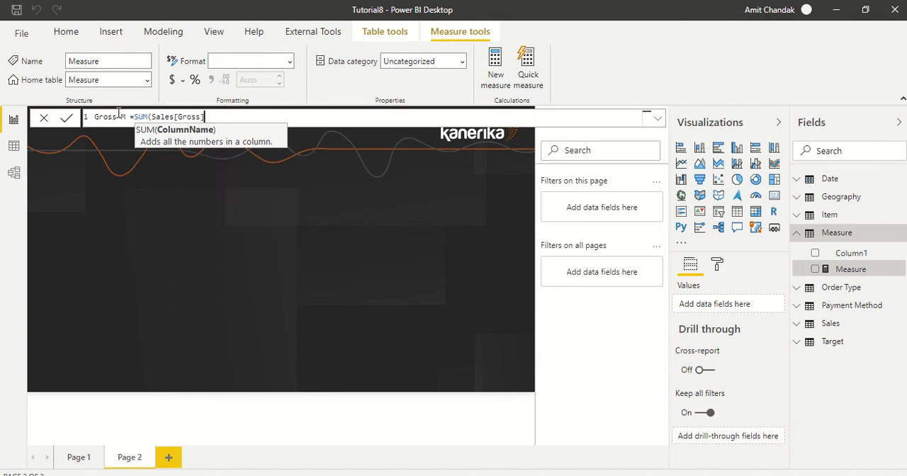
{"action": "type", "text": ")"}
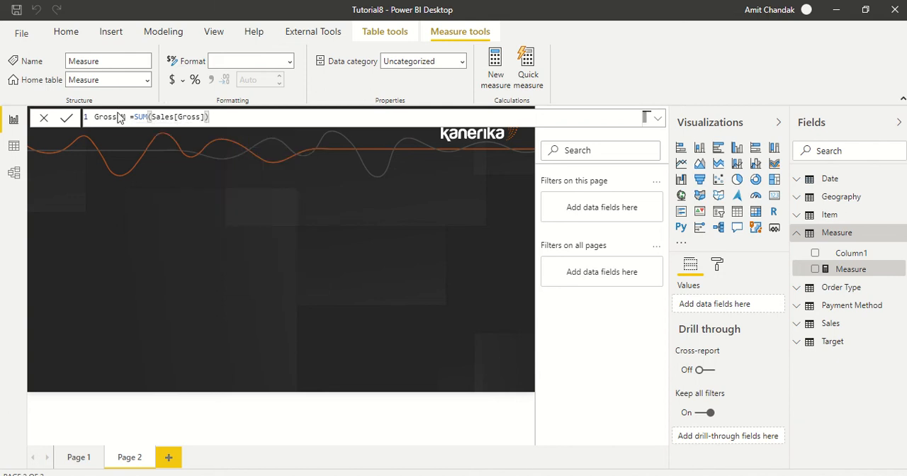
{"action": "key", "text": "Return"}
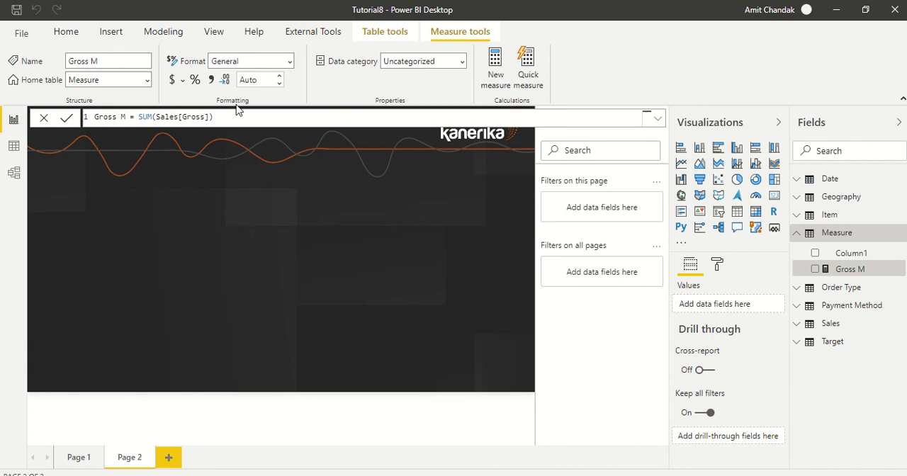
Hide Column1 of the Measure table
{"action": "right_click", "coordinate": [847, 253]}
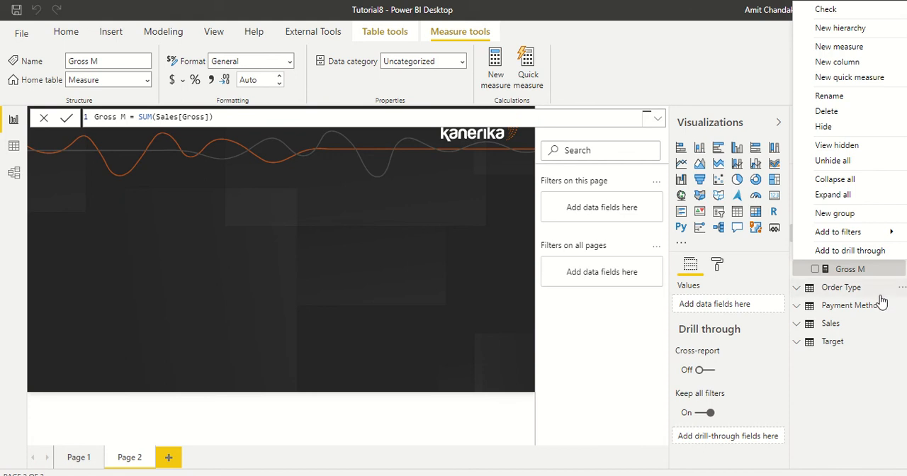
{"action": "left_click", "coordinate": [823, 126]}
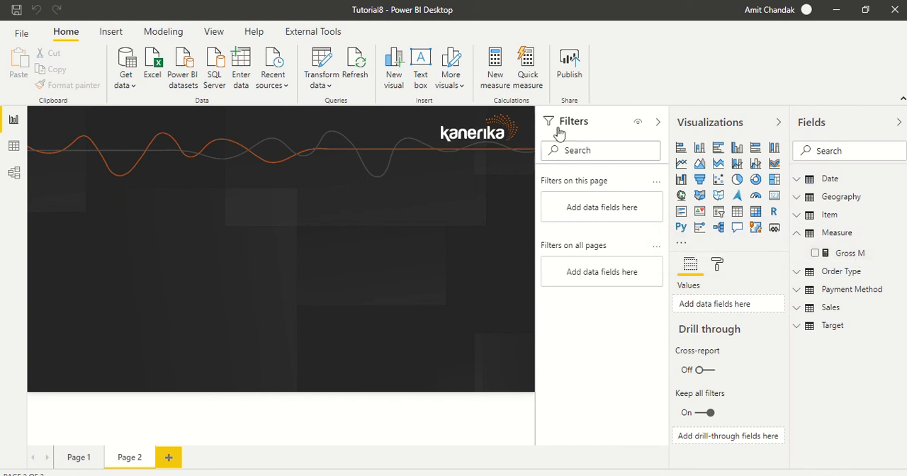
Add the measure Net = sum(Sales[Net]) to the Measure table
{"action": "left_click", "coordinate": [795, 232]}
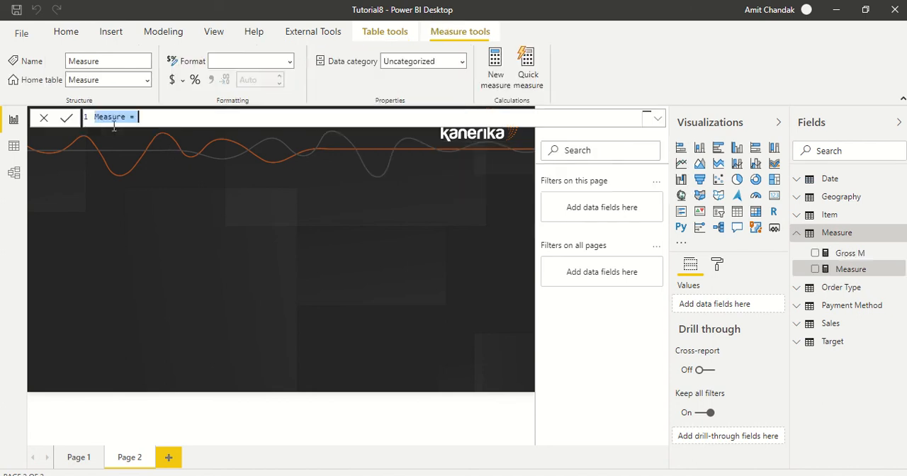
{"action": "key", "text": "shift+Left"}
{"action": "key", "text": "shift+Left"}
{"action": "key", "text": "shift+Left"}
{"action": "type", "text": "Net = sum(ne"}
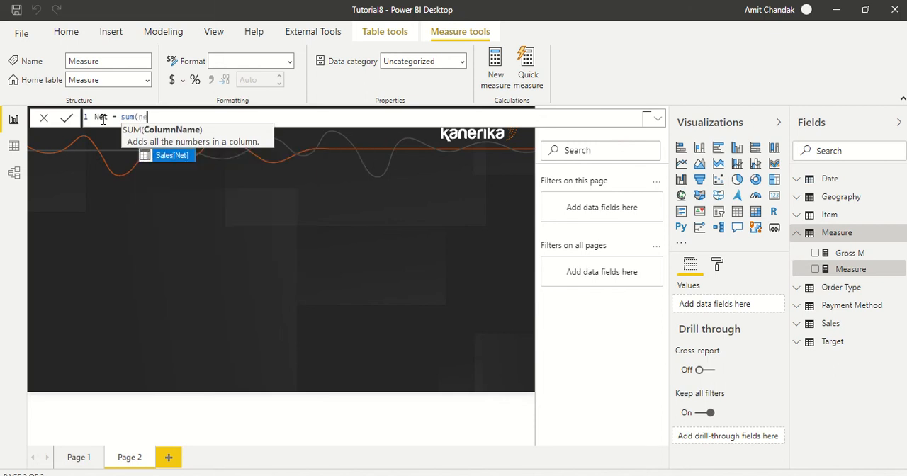
{"action": "key", "text": "Tab"}
{"action": "type", "text": ")"}
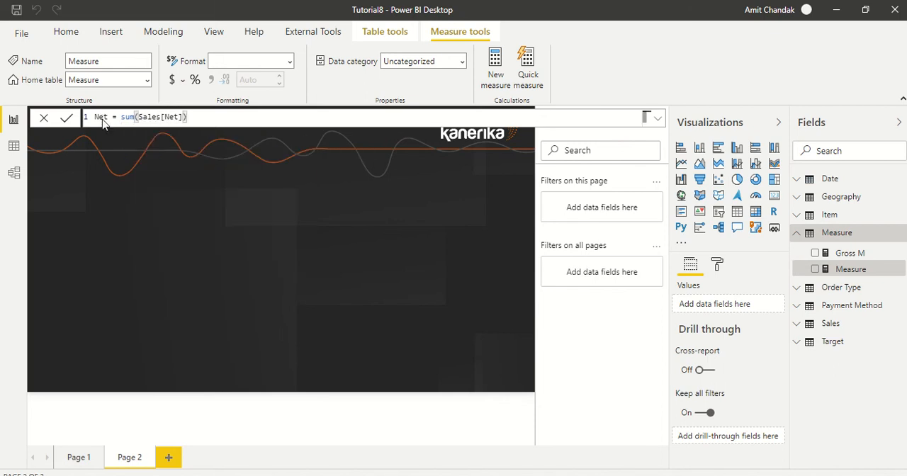
{"action": "key", "text": "Return"}
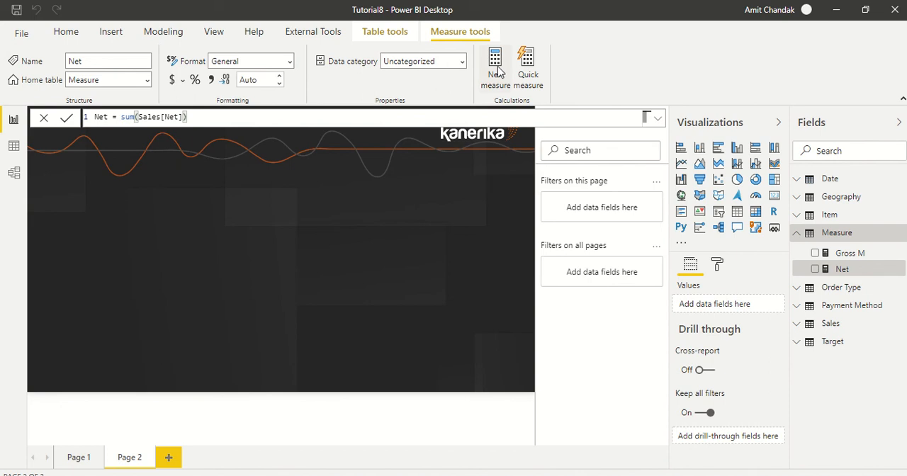
Add the measure Discount = Sum(Sales[Discount]) to the Measure table
{"action": "left_click", "coordinate": [498, 71]}
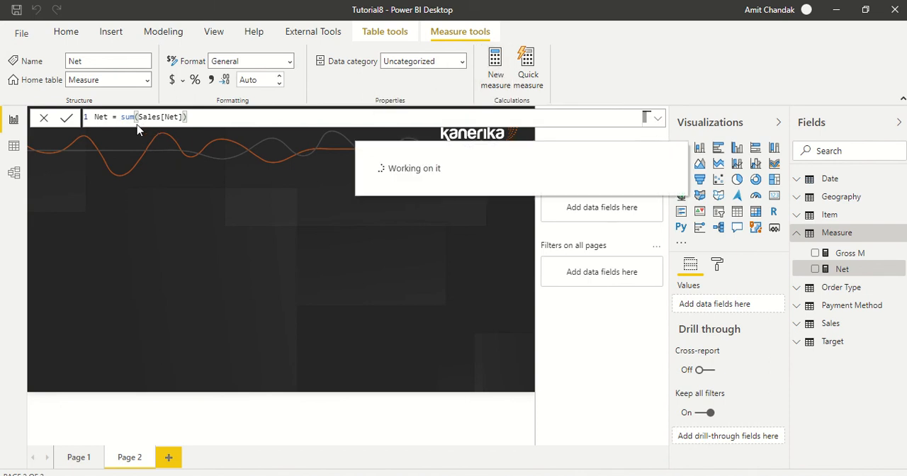
{"action": "type", "text": "Dic ="}
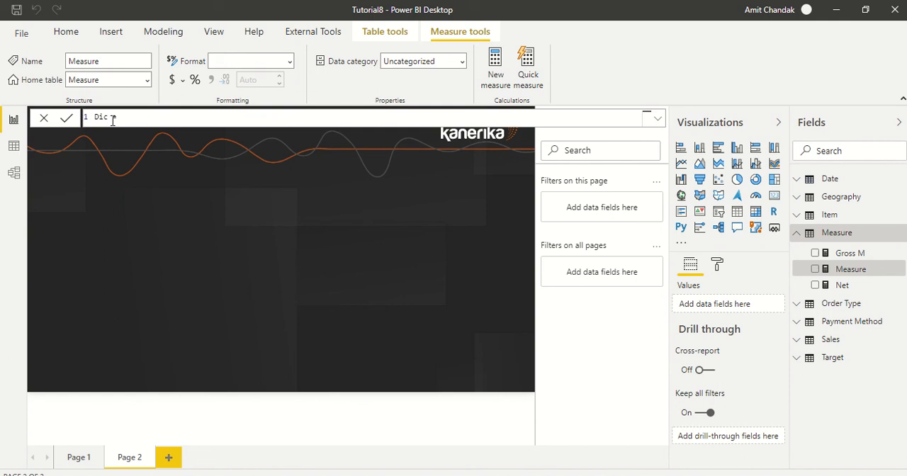
{"action": "key", "text": "BackSpace"}
{"action": "type", "text": "scount"}
{"action": "key", "text": "End"}
{"action": "type", "text": "Sum"}
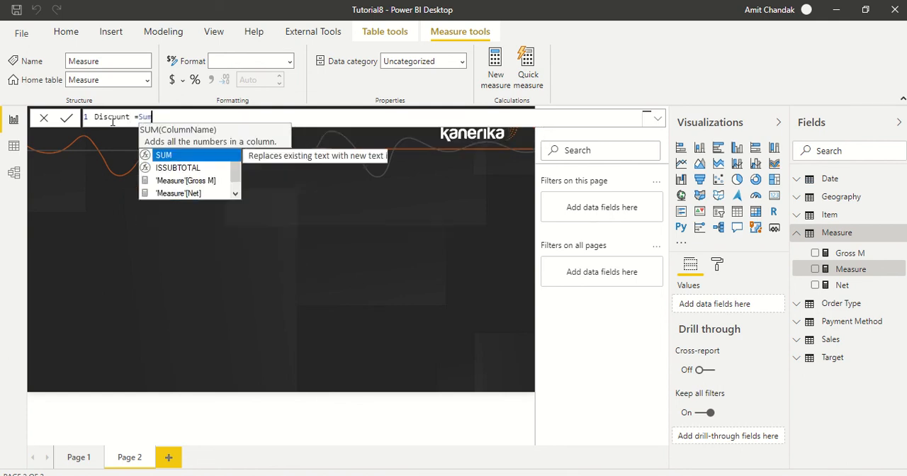
{"action": "type", "text": "(di"}
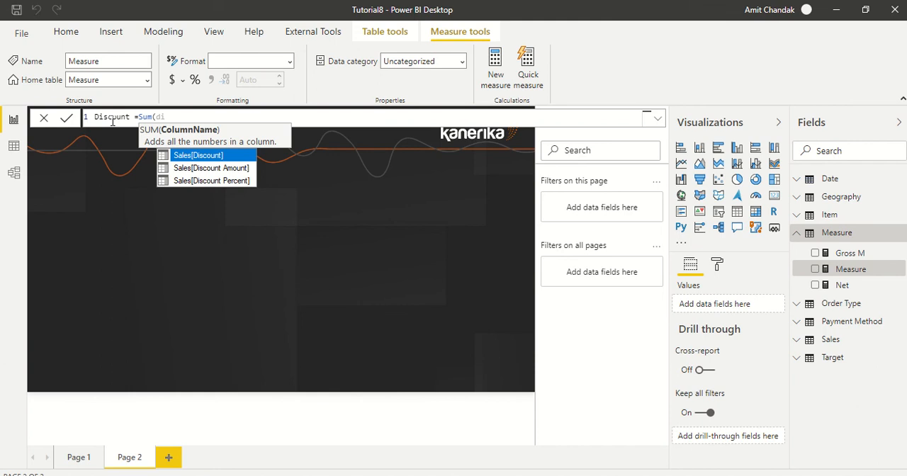
{"action": "key", "text": "Tab"}
{"action": "type", "text": ")"}
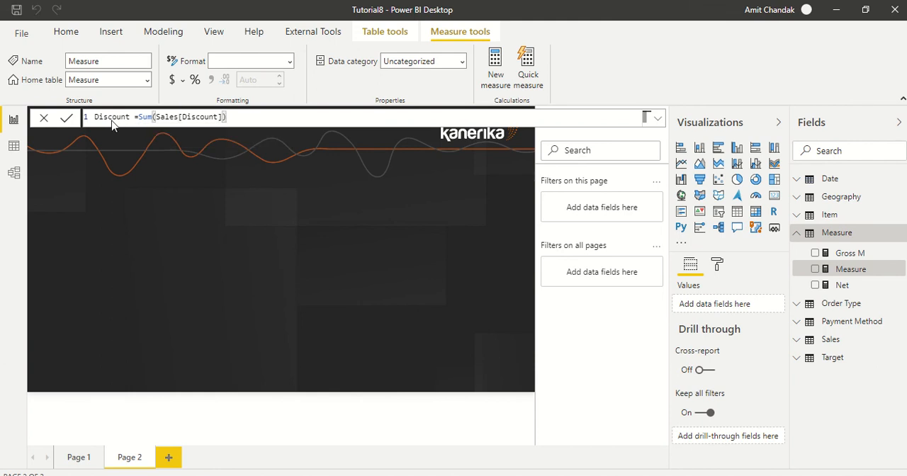
{"action": "key", "text": "Return"}
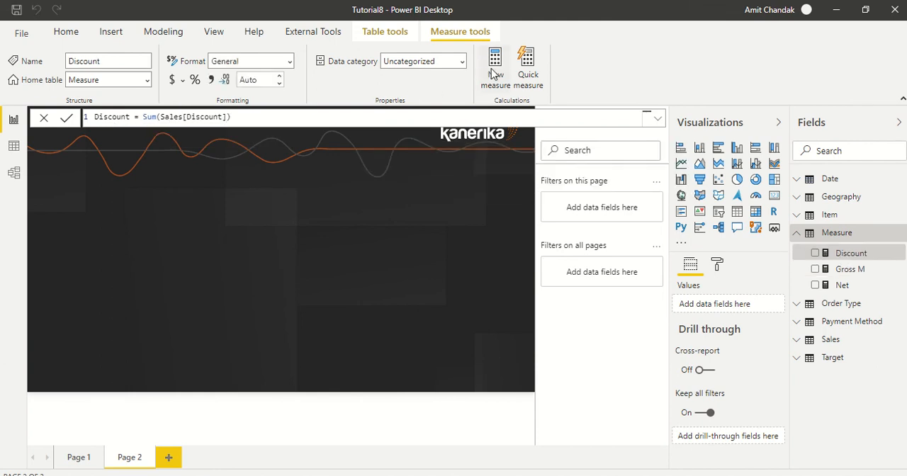
Add the measure Margin = sum(Sales[Margin]) to the Measure table
{"action": "left_click", "coordinate": [494, 71]}
{"action": "double_click", "coordinate": [104, 118]}
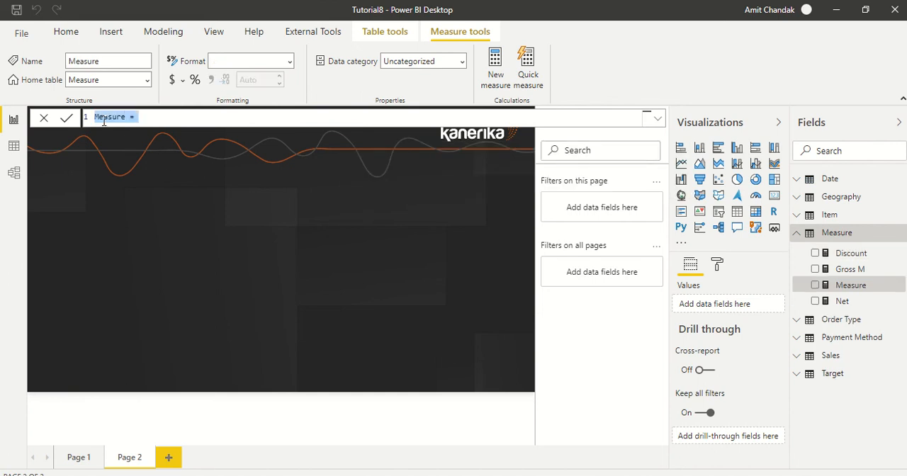
{"action": "type", "text": "Margin = sum"}
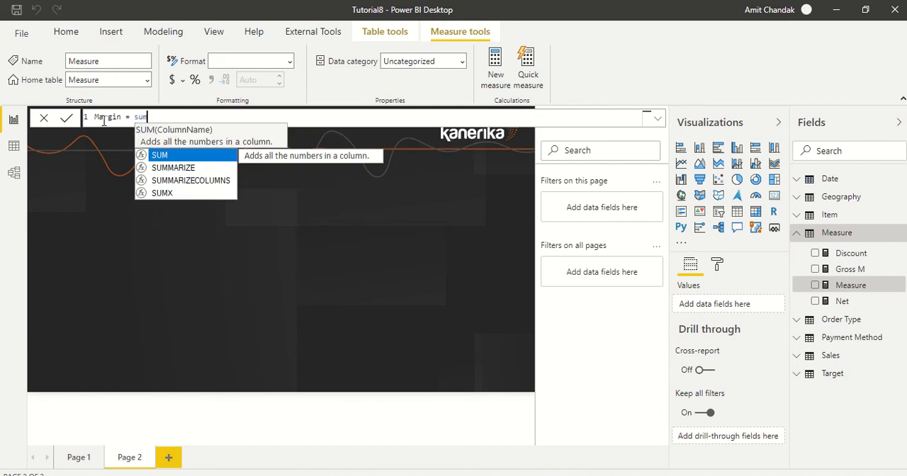
{"action": "type", "text": "("}
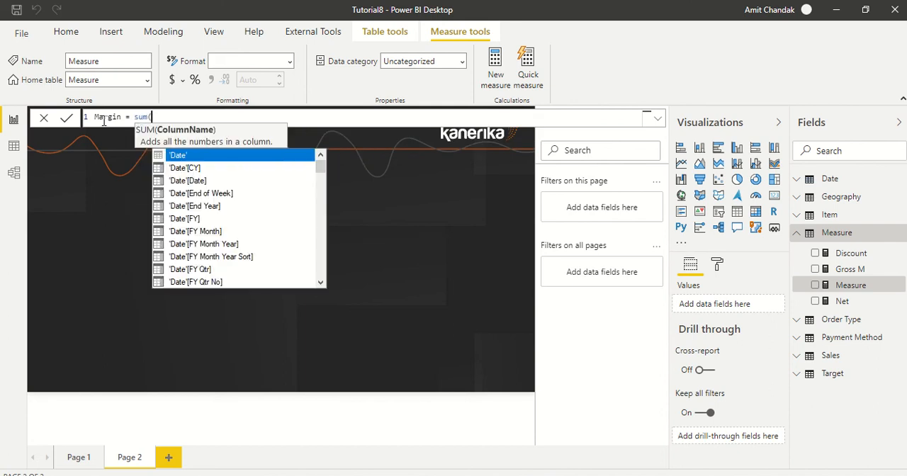
{"action": "type", "text": "ma"}
{"action": "key", "text": "Tab"}
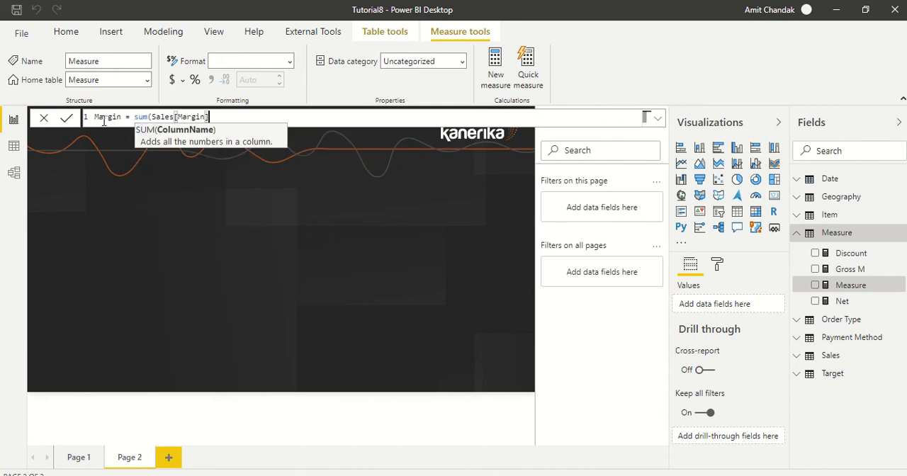
{"action": "type", "text": ")"}
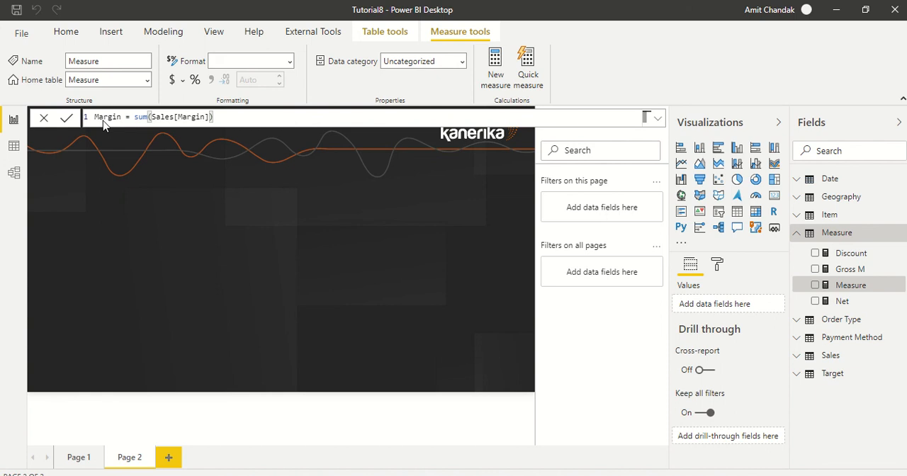
{"action": "key", "text": "Return"}
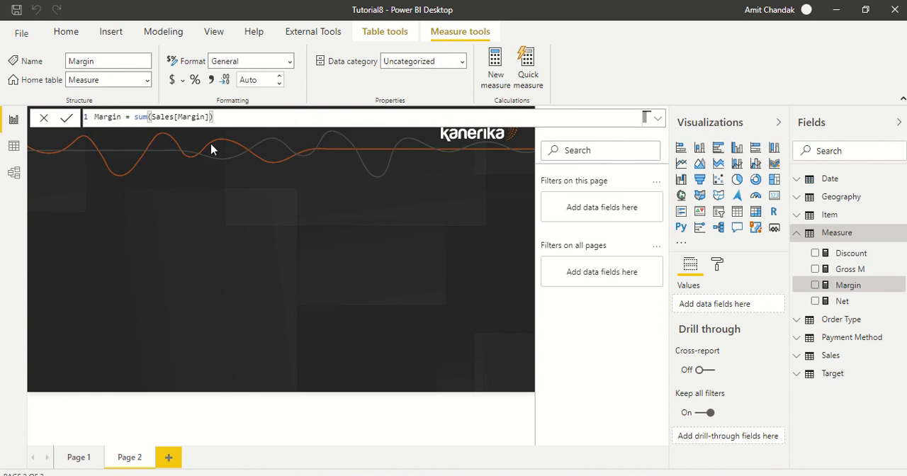
Add the measure COGS M = Sum(Sales[COGS]) to the Measure table
{"action": "left_click", "coordinate": [498, 82]}
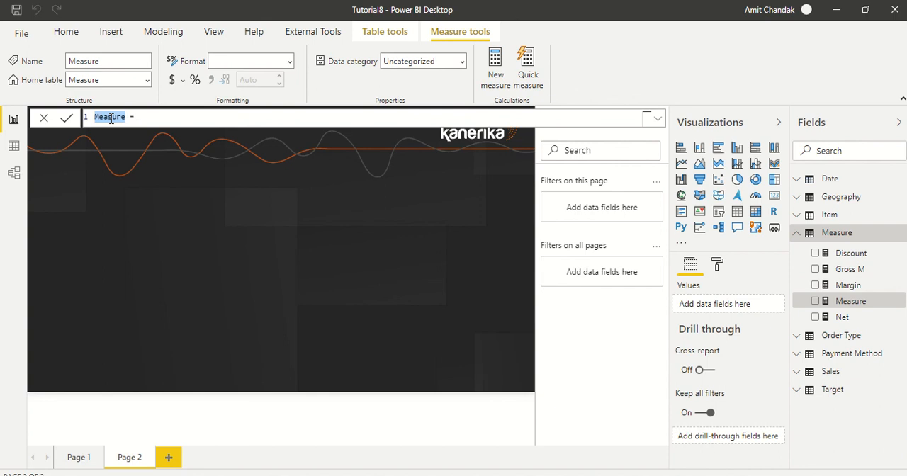
{"action": "type", "text": "COGS"}
{"action": "key", "text": "End"}
{"action": "type", "text": "S = s"}
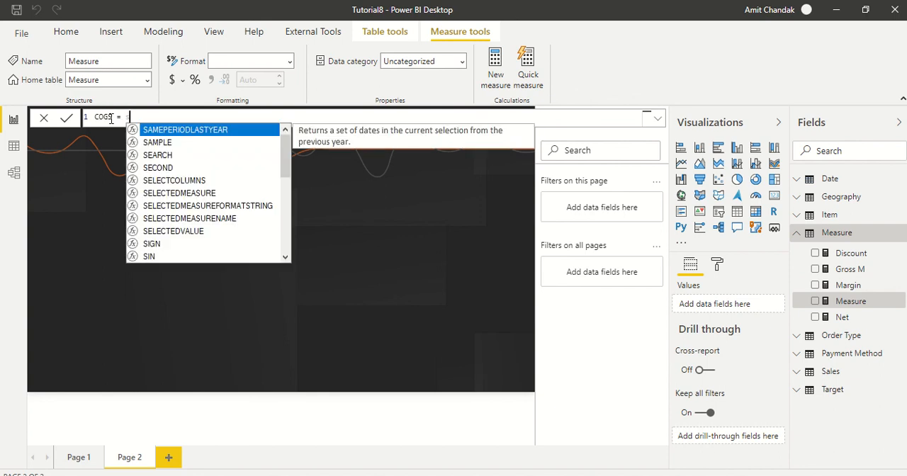
{"action": "type", "text": "um("}
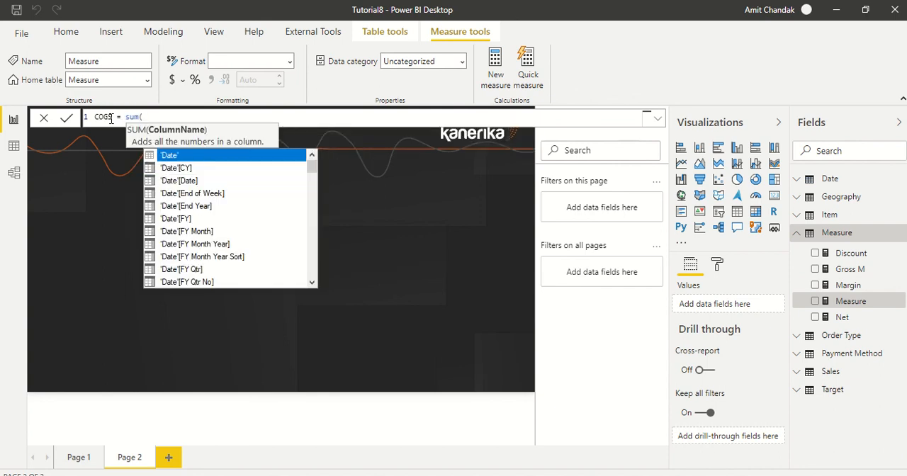
{"action": "key", "text": "BackSpace"}
{"action": "key", "text": "BackSpace"}
{"action": "key", "text": "BackSpace"}
{"action": "key", "text": "BackSpace"}
{"action": "key", "text": "BackSpace"}
{"action": "key", "text": "BackSpace"}
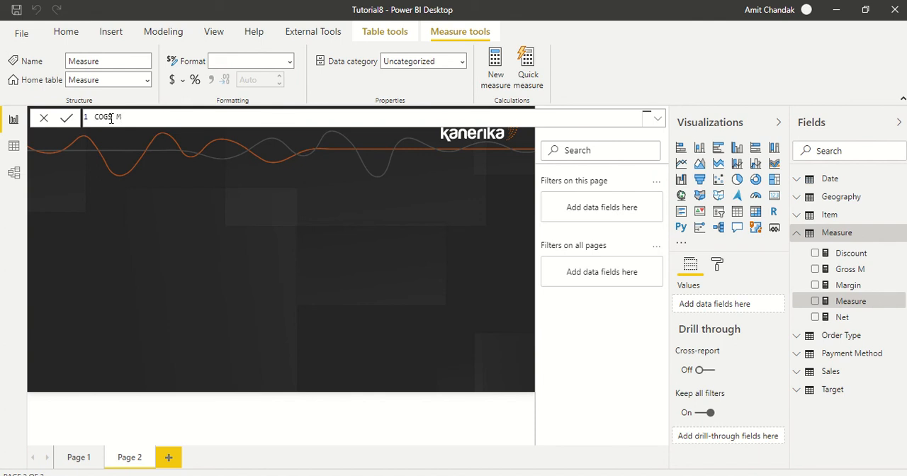
{"action": "type", "text": "M = Su"}
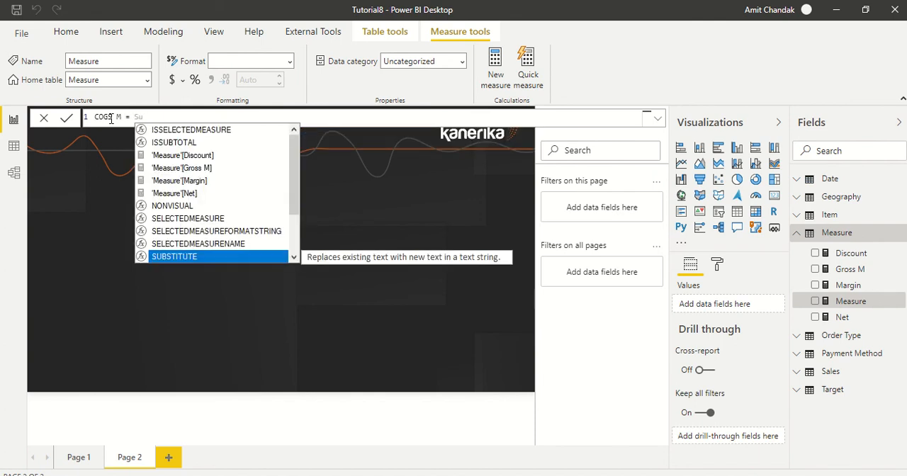
{"action": "key", "text": "BackSpace"}
{"action": "type", "text": "um"}
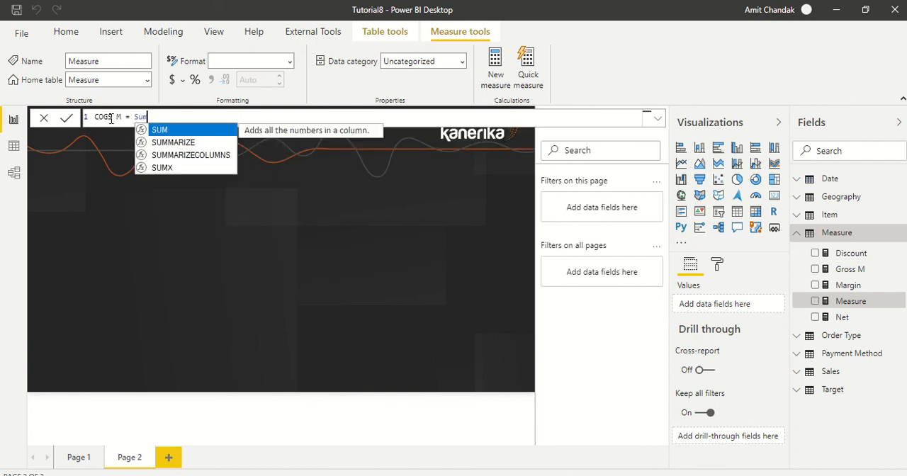
{"action": "type", "text": "(Co"}
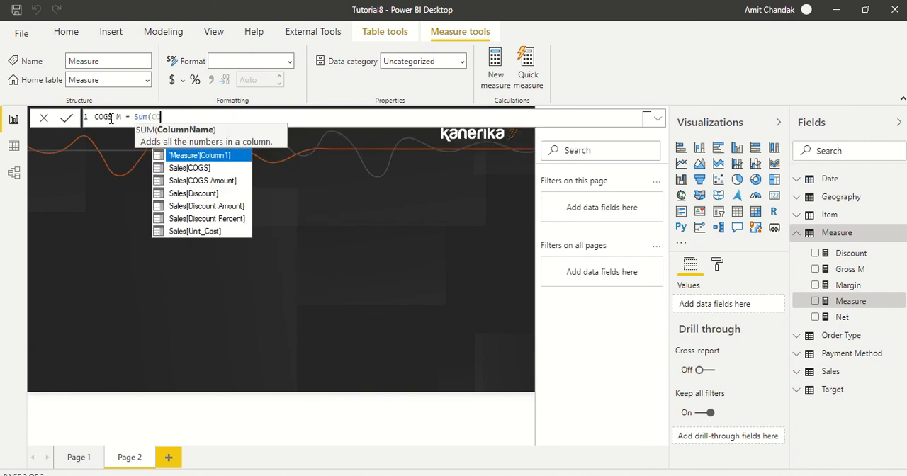
{"action": "key", "text": "Down"}
{"action": "key", "text": "Tab"}
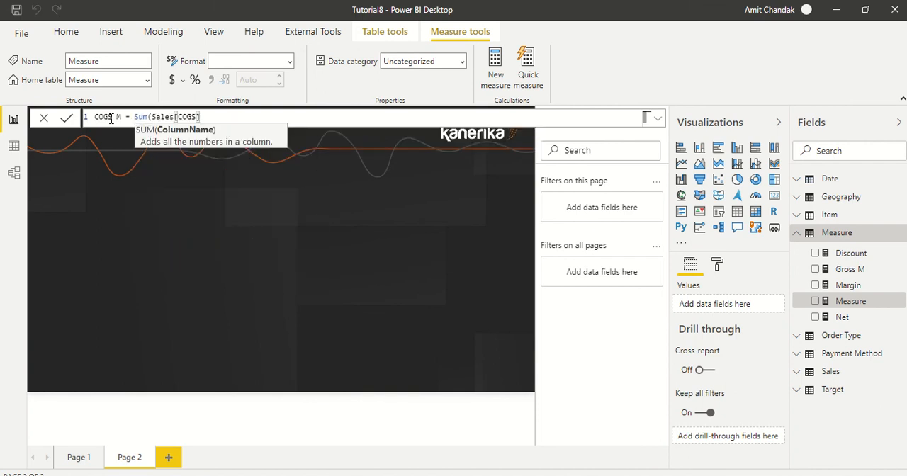
{"action": "type", "text": ")"}
{"action": "key", "text": "Return"}
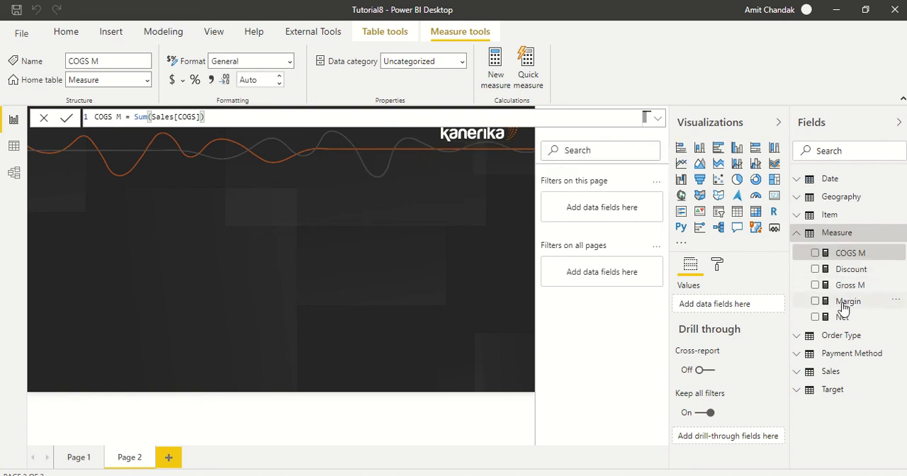
Rename the Margin measure as Margin M in its formula
{"action": "double_click", "coordinate": [842, 303]}
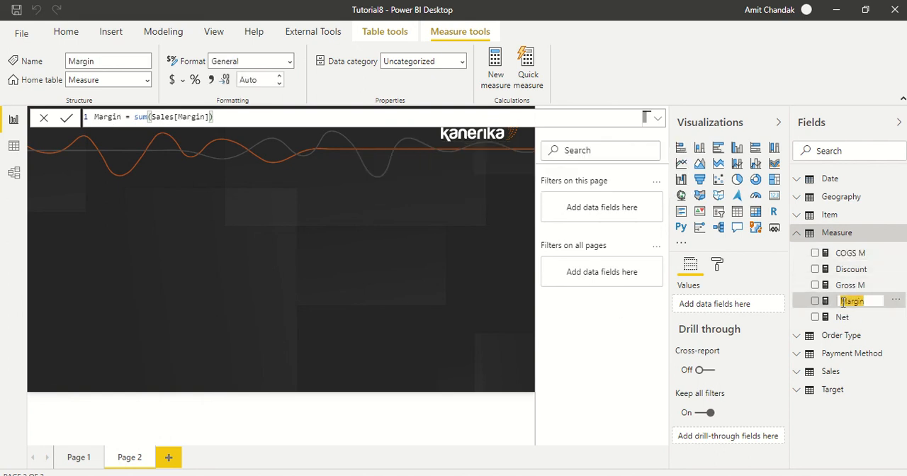
{"action": "left_click", "coordinate": [127, 118]}
{"action": "type", "text": "M"}
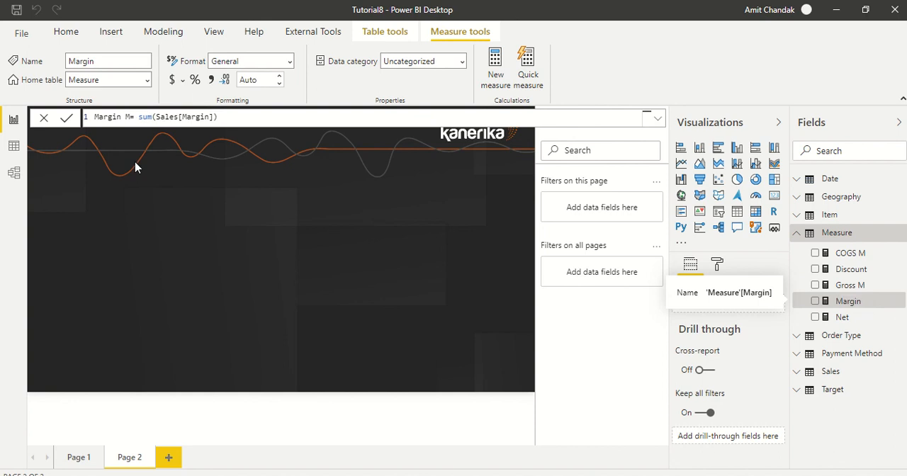
{"action": "key", "text": "Return"}
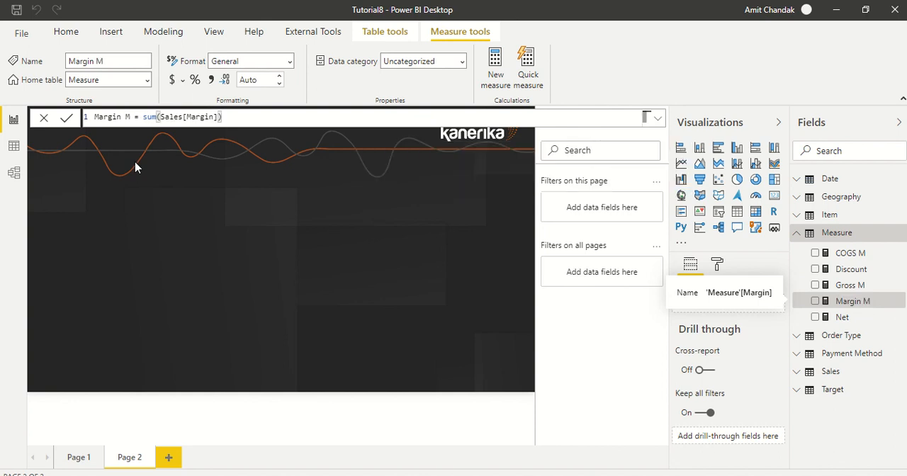
Rename the Net measure as Net M in its formula
{"action": "left_click", "coordinate": [842, 320]}
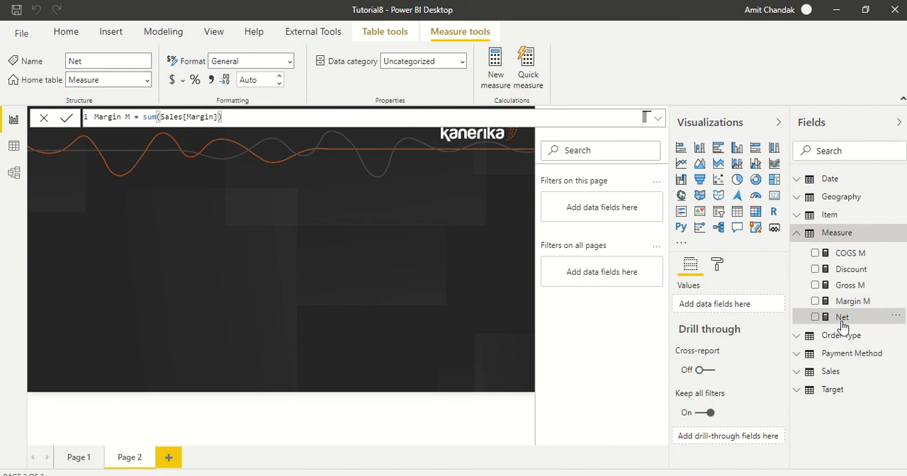
{"action": "left_click", "coordinate": [113, 118]}
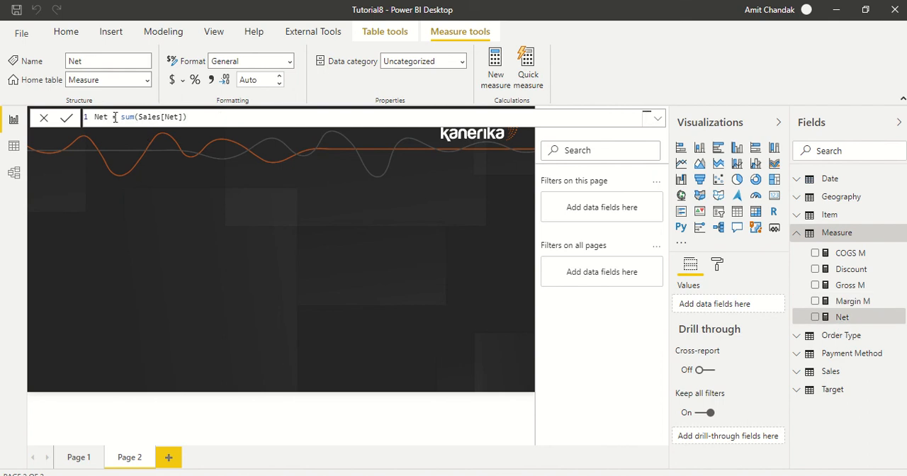
{"action": "type", "text": "M"}
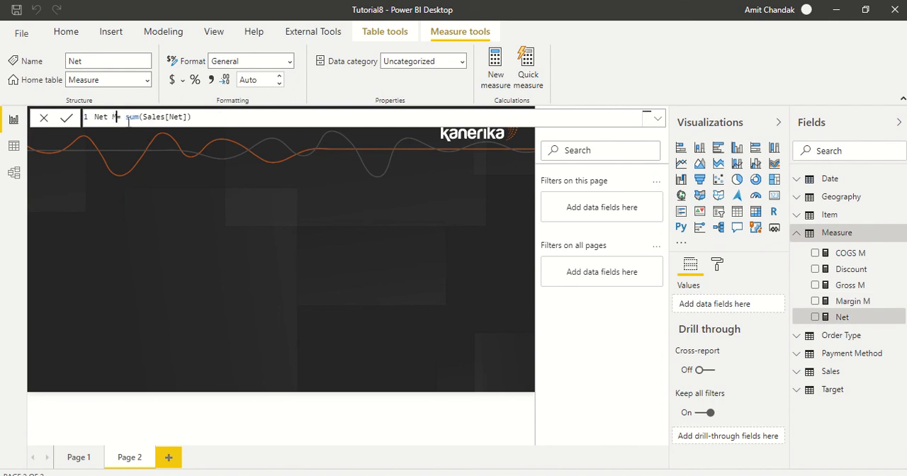
{"action": "left_click", "coordinate": [844, 272]}
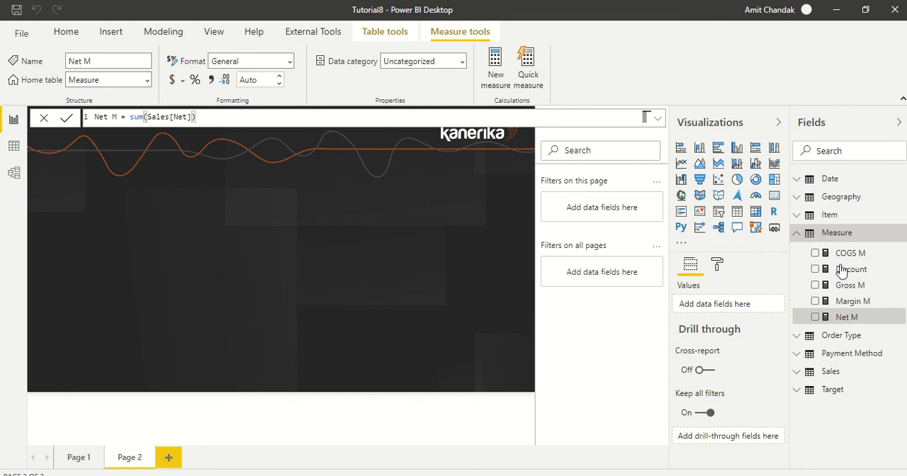
Rename the Discount measure as Discount M in its formula
{"action": "left_click", "coordinate": [853, 270]}
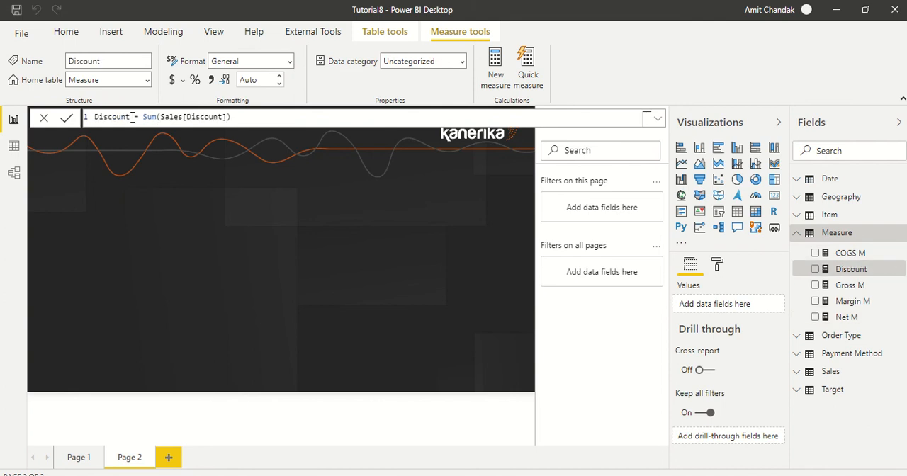
{"action": "type", "text": "M"}
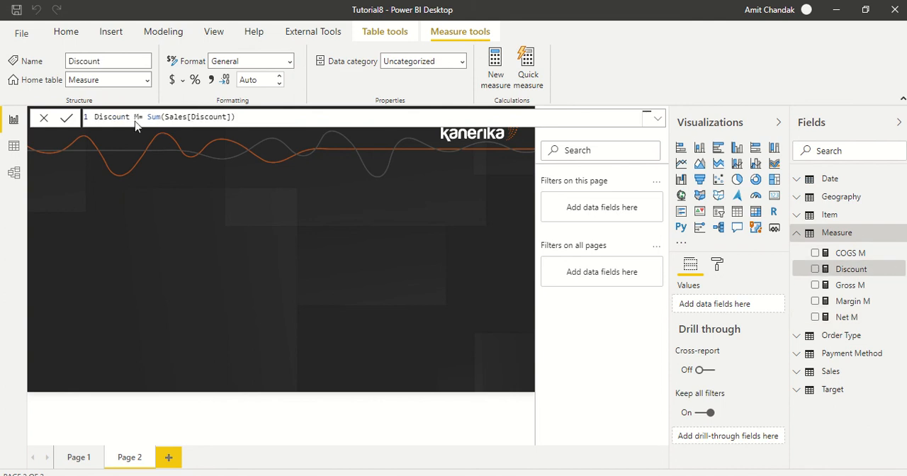
{"action": "key", "text": "Return"}
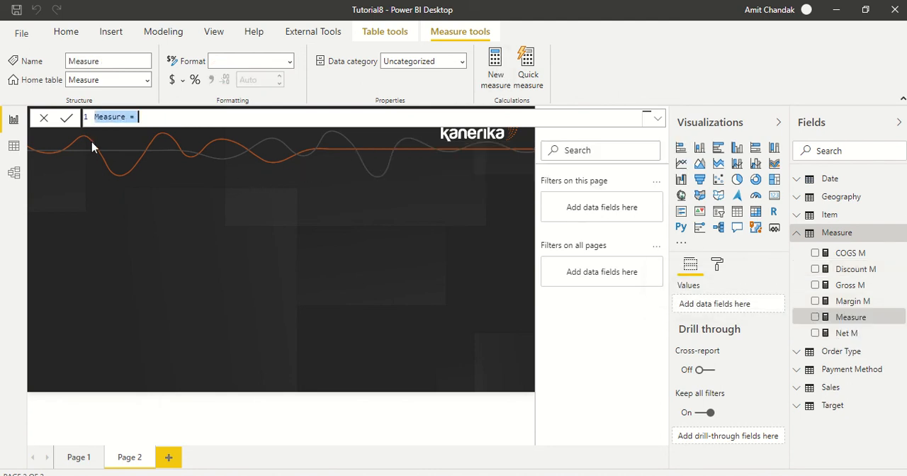
Define a new measure Discount M % = DIVIDE([Discount M],[Gross M]) in the Measure table
{"action": "double_click", "coordinate": [102, 117]}
{"action": "type", "text": "Da"}
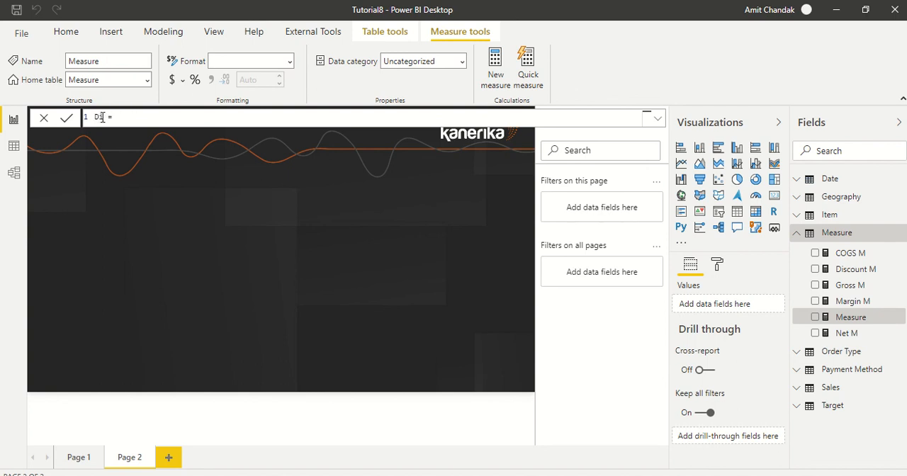
{"action": "type", "text": "te"}
{"action": "type", "text": "count"}
{"action": "type", "text": " M %"}
{"action": "left_click", "coordinate": [201, 120]}
{"action": "type", "text": "DIVIDE("}
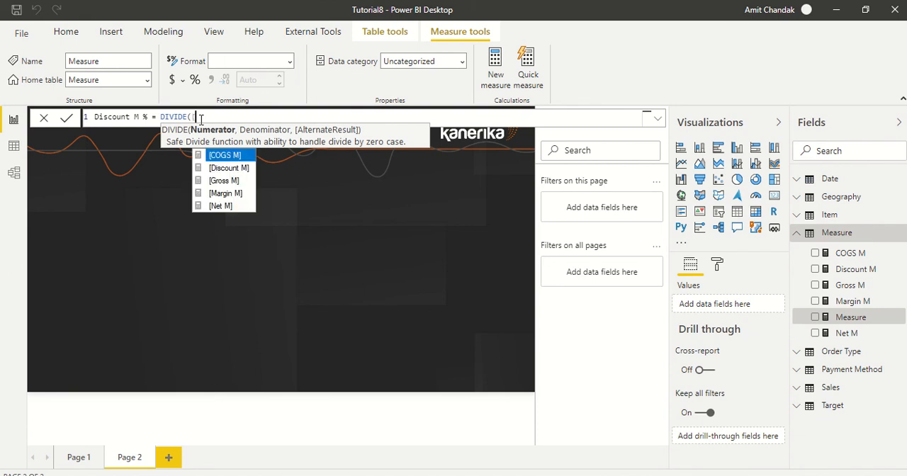
{"action": "key", "text": "Down"}
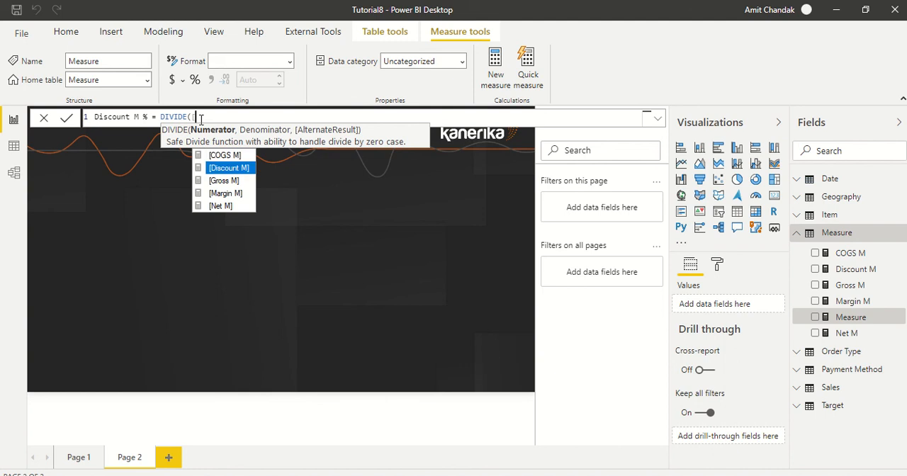
{"action": "key", "text": "Tab"}
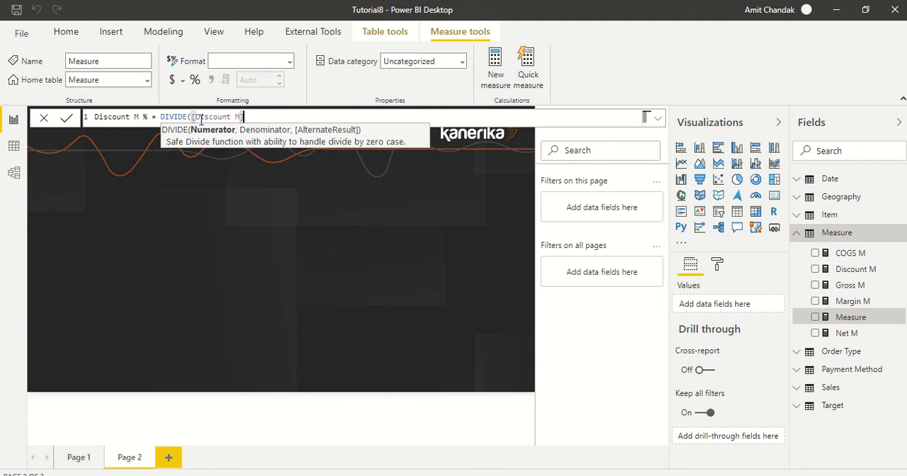
{"action": "type", "text": ",[G"}
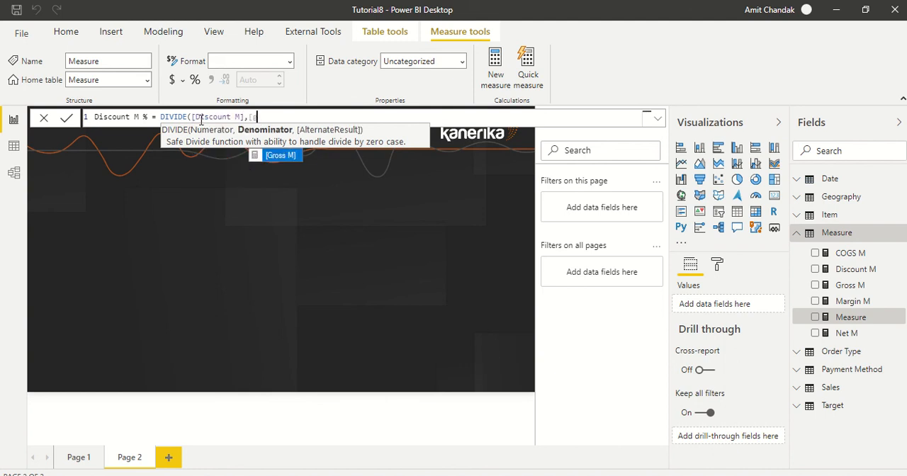
{"action": "key", "text": "Tab"}
{"action": "type", "text": ")"}
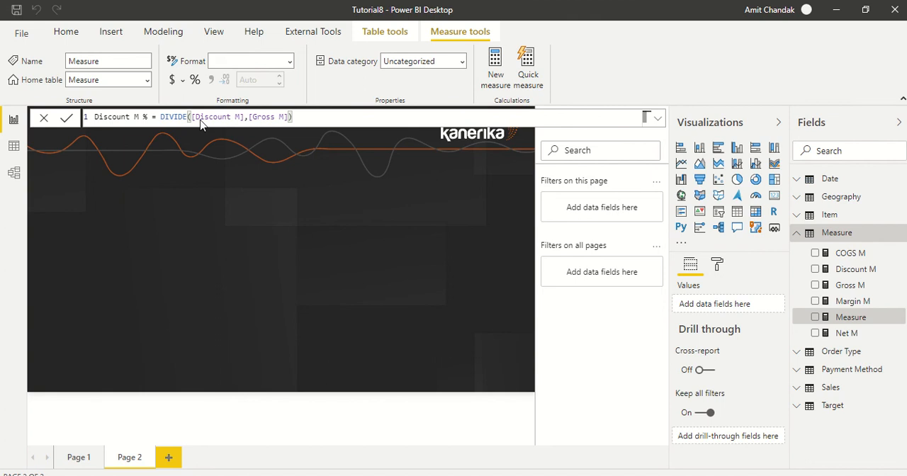
{"action": "key", "text": "Return"}
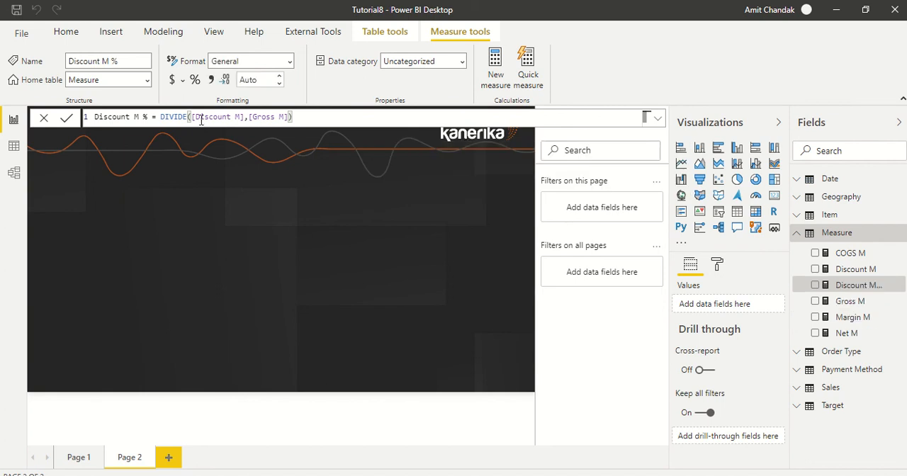
Rename the new discount percentage measure as Discount %
{"action": "double_click", "coordinate": [137, 117]}
{"action": "key", "text": "BackSpace"}
{"action": "key", "text": "BackSpace"}
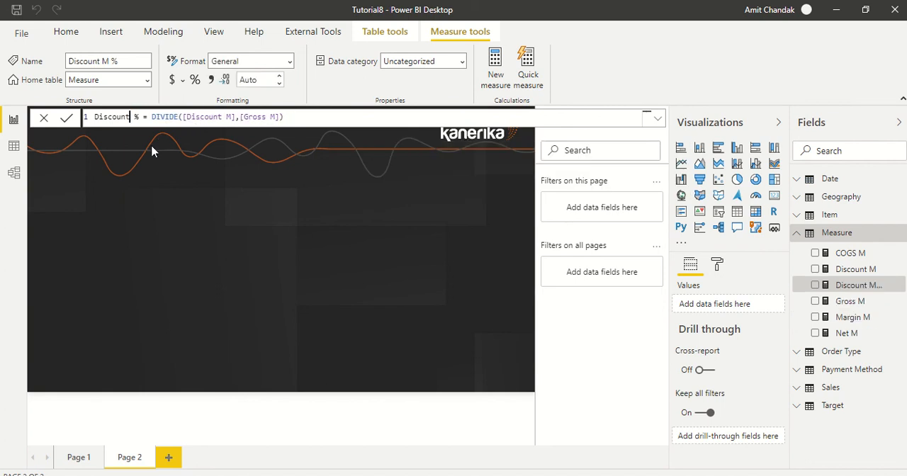
{"action": "key", "text": "Return"}
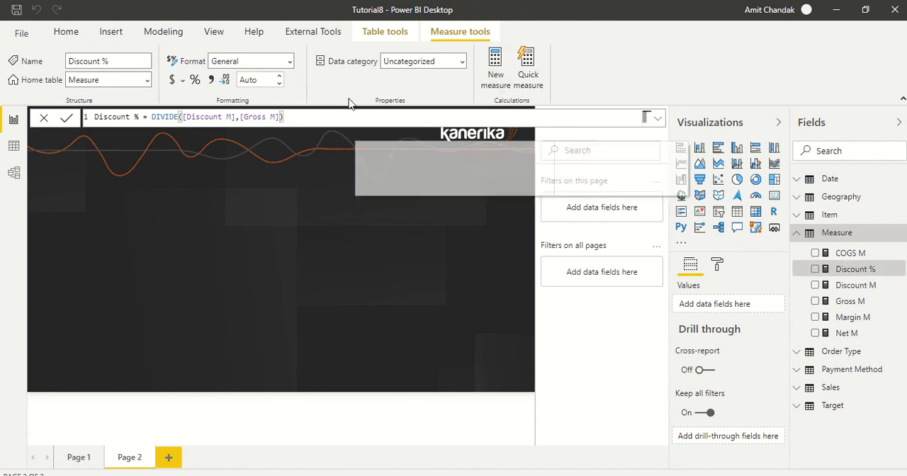
Start a new measure in the Measure table and name it Margin % in its formula
{"action": "double_click", "coordinate": [104, 117]}
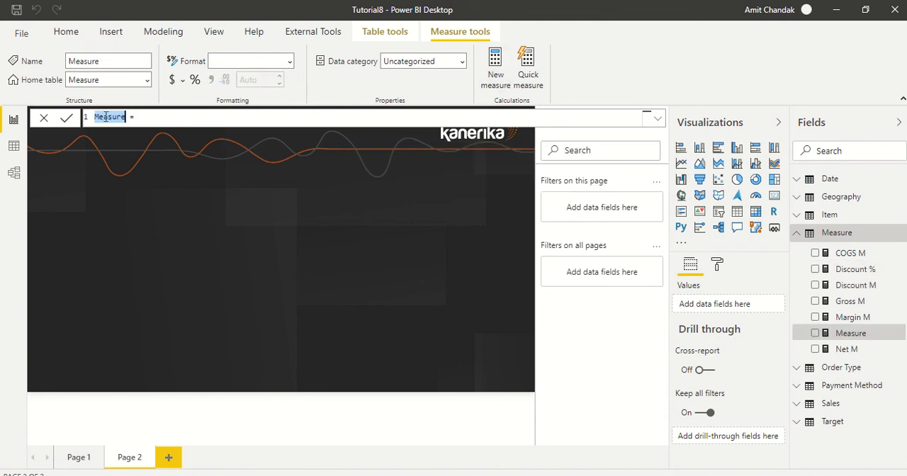
{"action": "type", "text": "Margin %"}
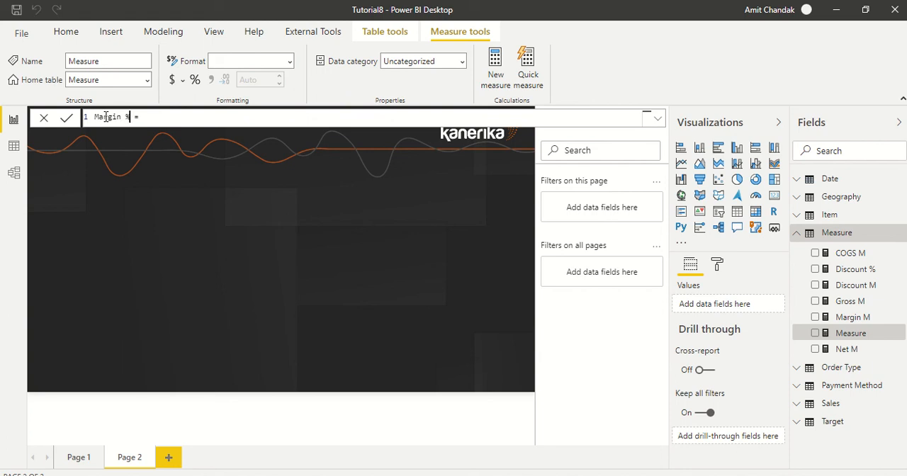
Define the Margin % measure as DIVIDE([Margin M],[Net M]) and commit the formula
{"action": "key", "text": "Right"}
{"action": "key", "text": "Right"}
{"action": "key", "text": "Right"}
{"action": "type", "text": "DIVIDE("}
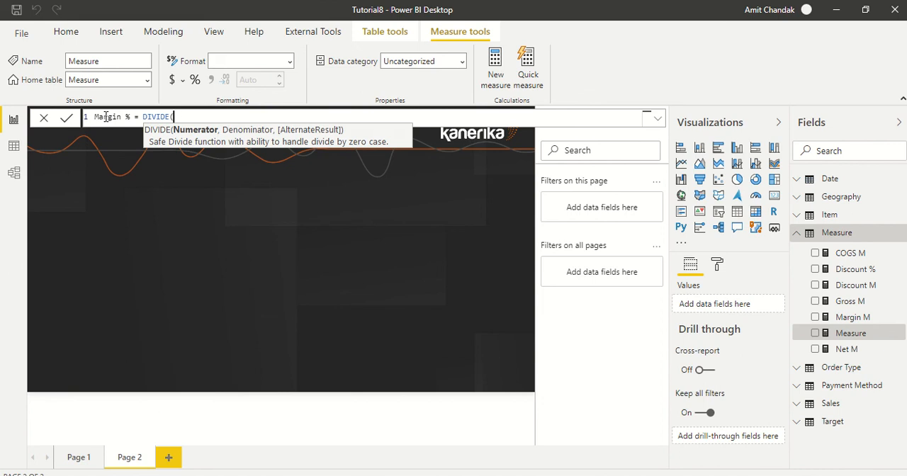
{"action": "type", "text": "[Margin M]"}
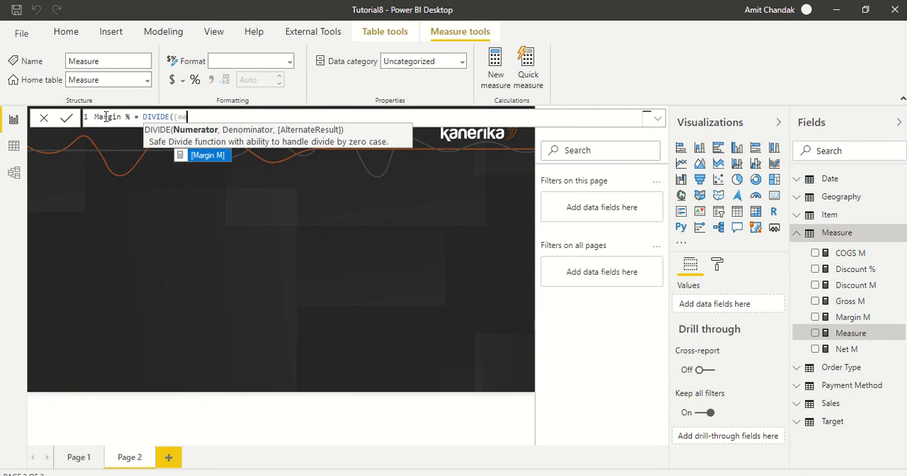
{"action": "type", "text": ",ne"}
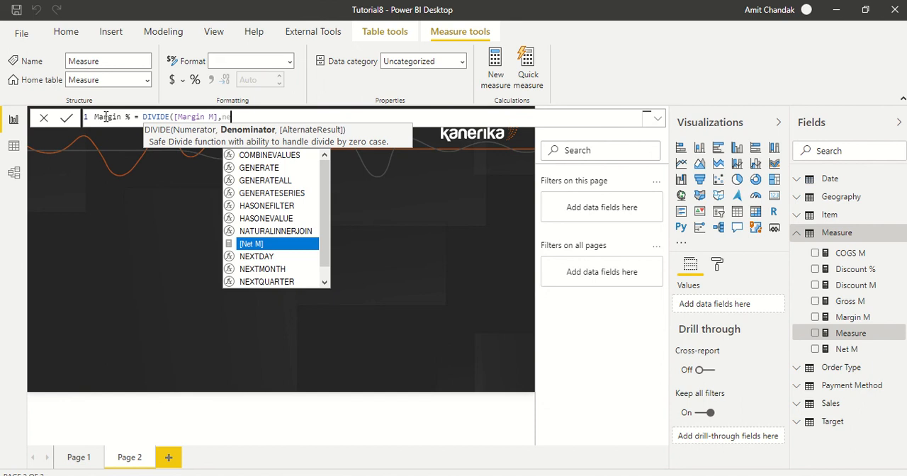
{"action": "key", "text": "BackSpace"}
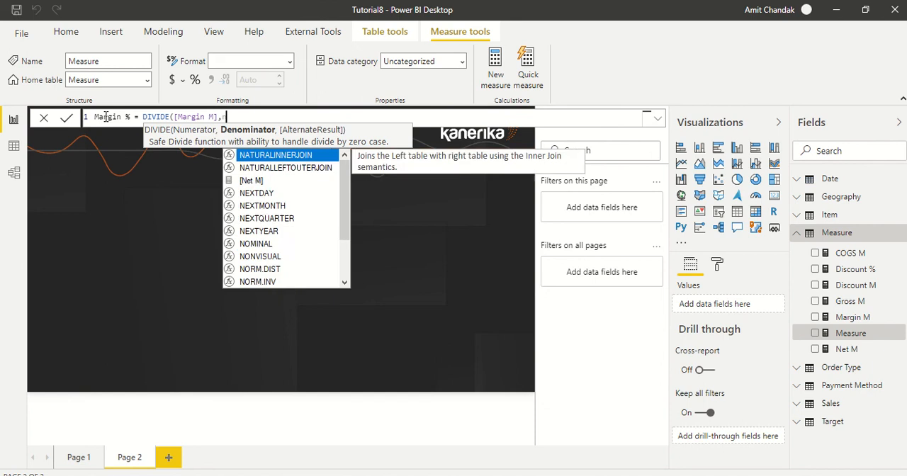
{"action": "type", "text": "e"}
{"action": "key", "text": "Tab"}
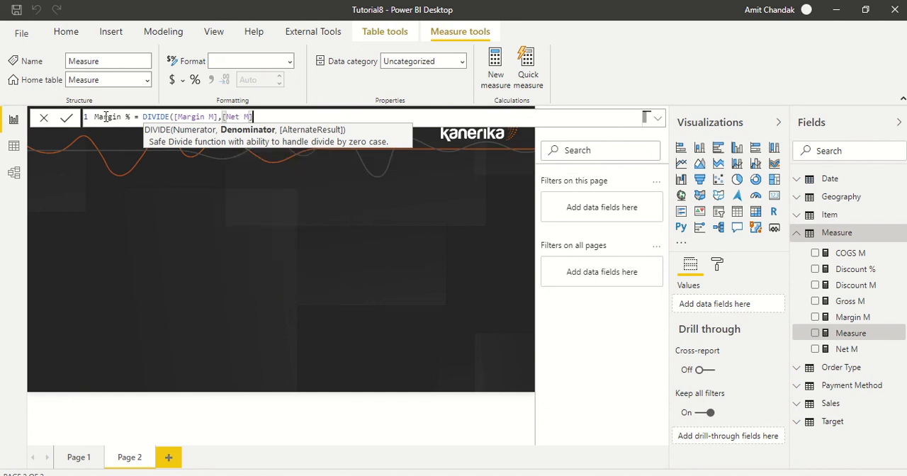
{"action": "type", "text": ")"}
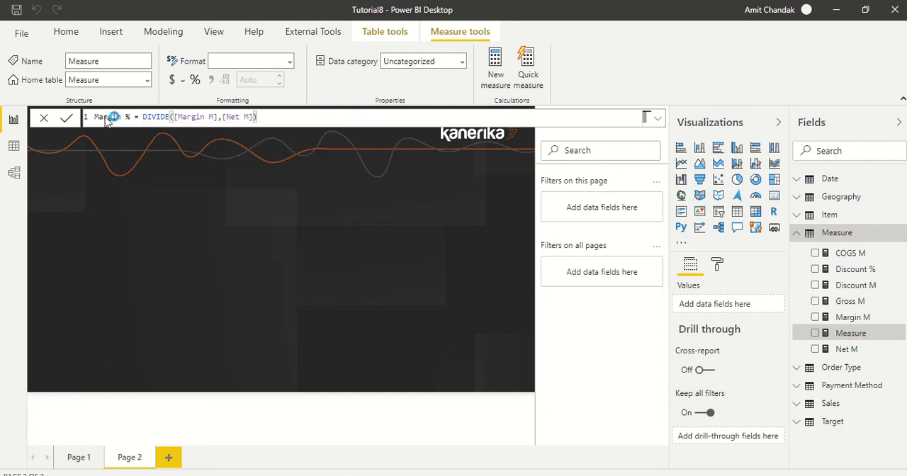
{"action": "key", "text": "Return"}
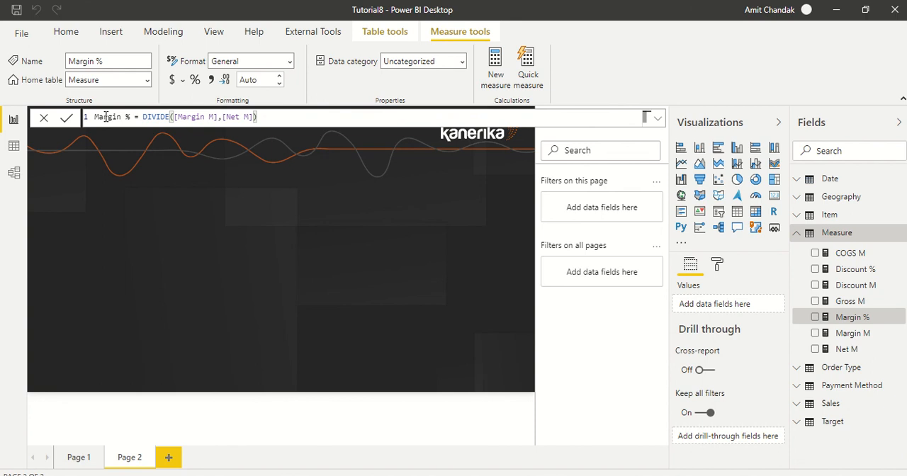